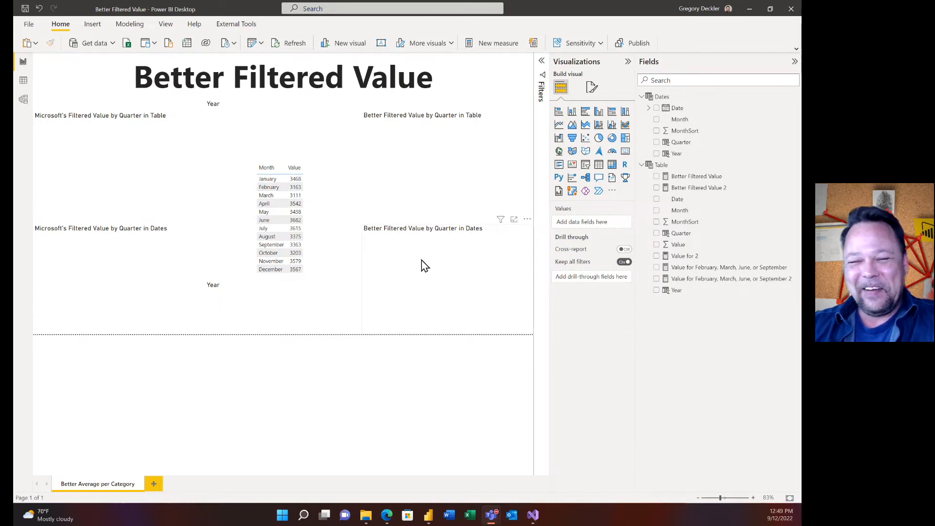
Step: Examine the data and DAX definitions of the Dates and Table tables
click(23, 82)
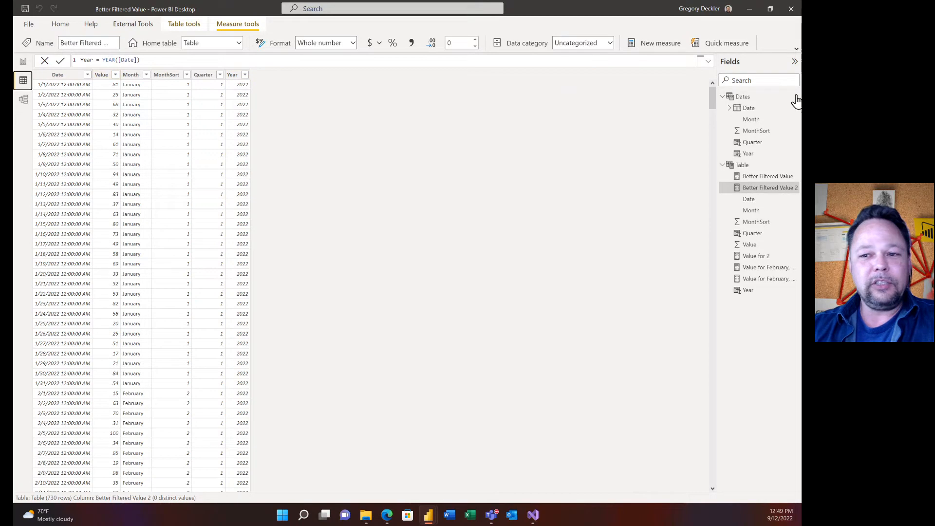
click(734, 99)
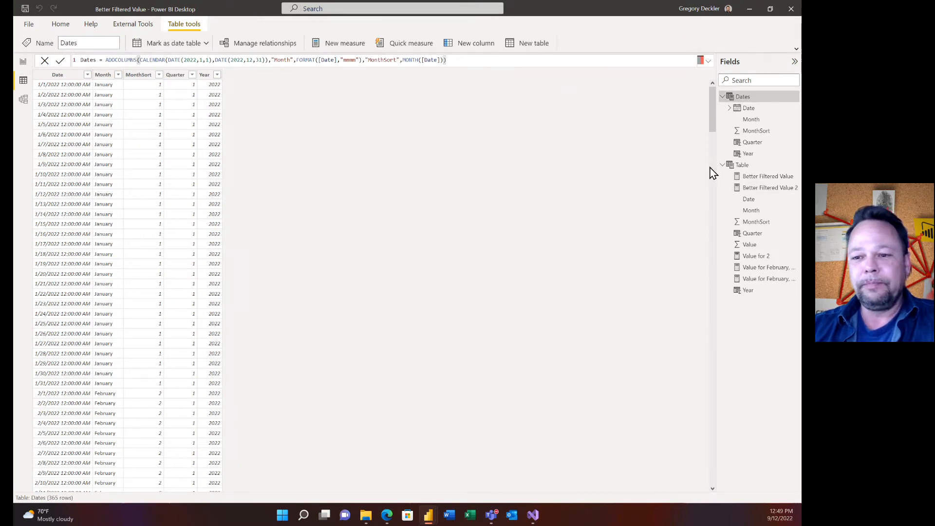
click(742, 165)
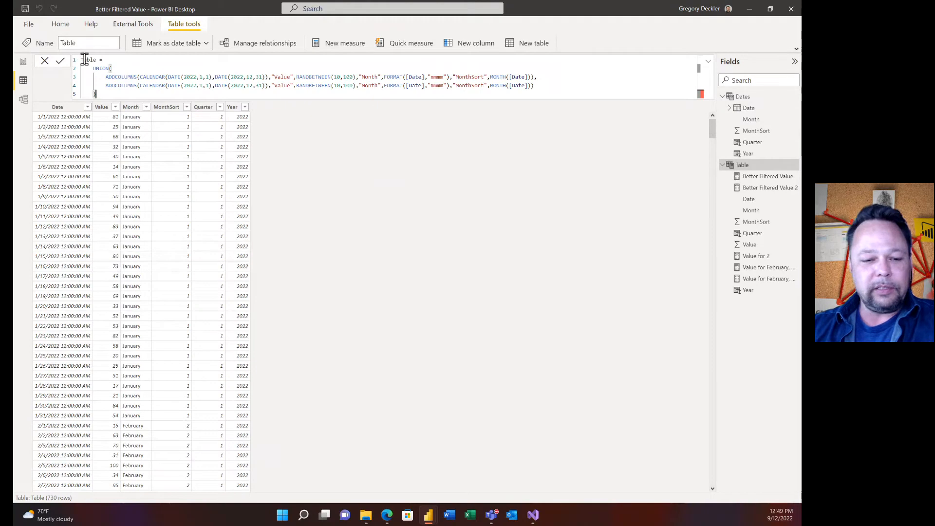
click(25, 63)
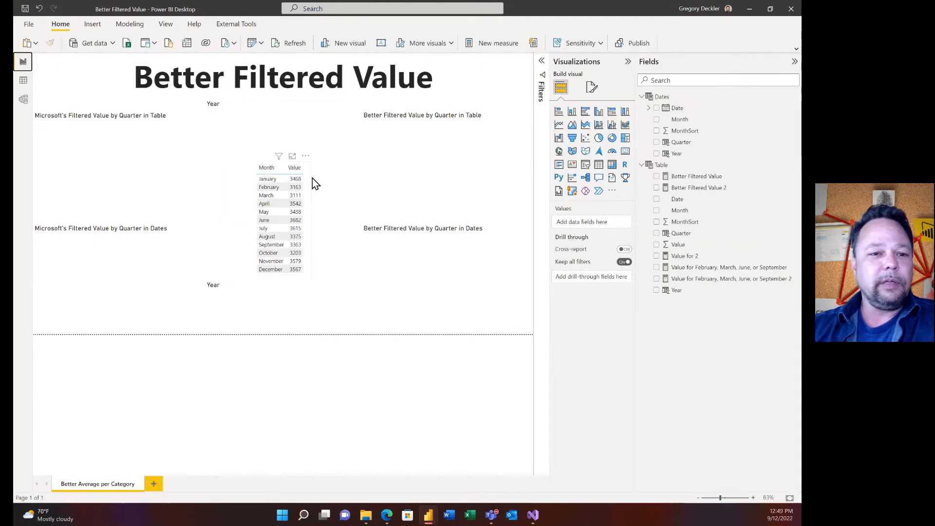
Step: Start a quick measure on Table with the Filtered value calculation
right_click(666, 168)
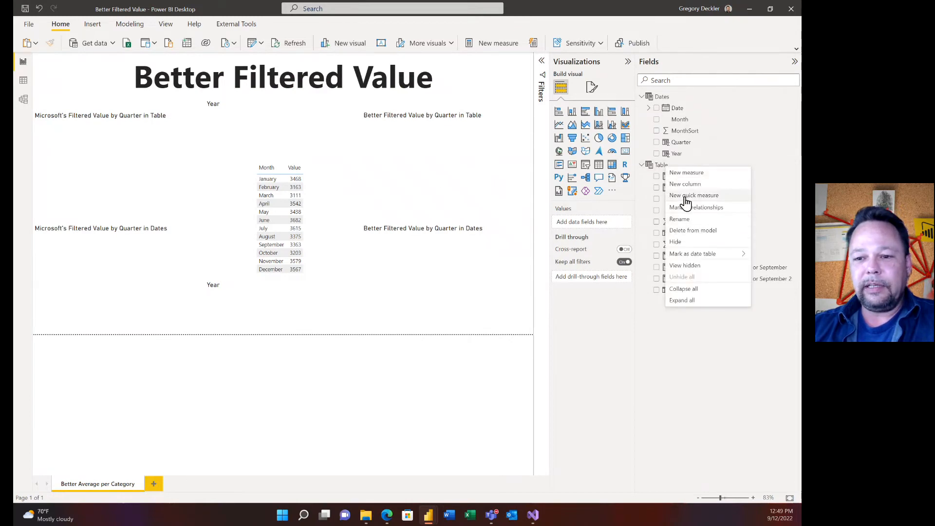
click(691, 195)
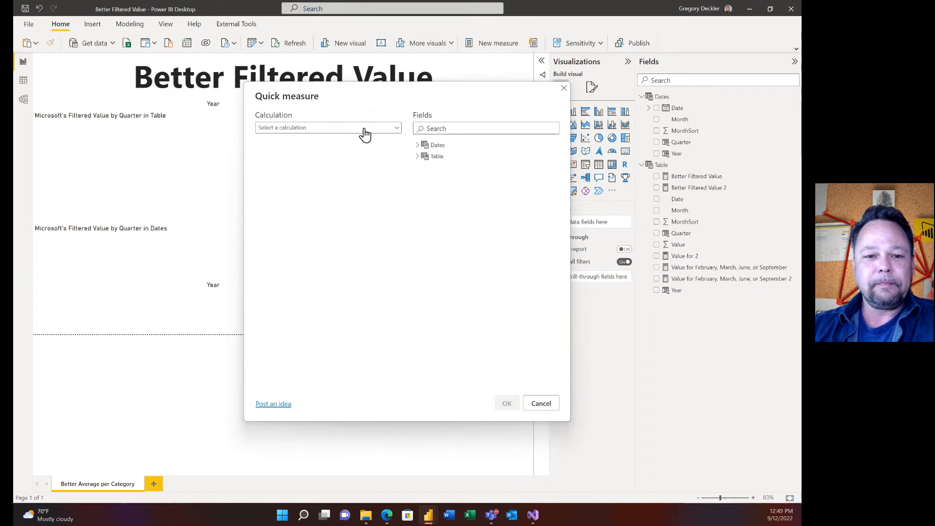
click(364, 128)
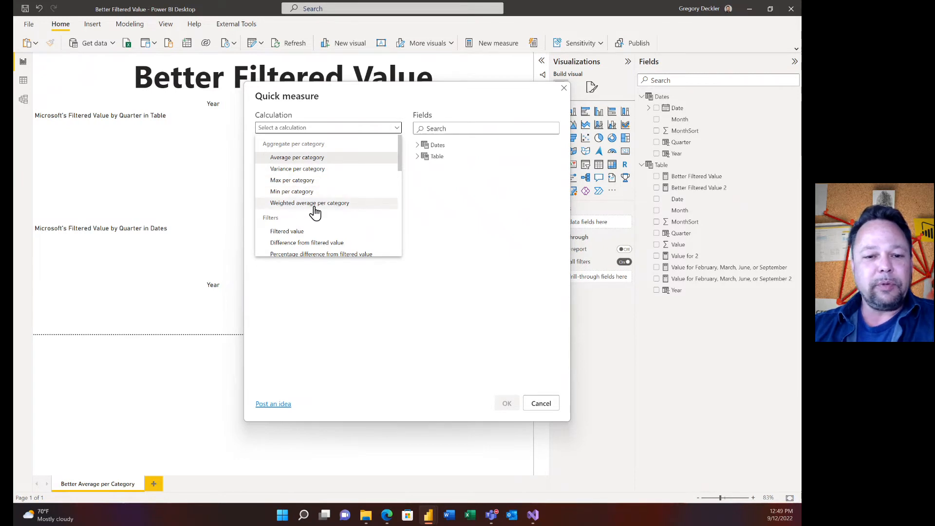
scroll(340, 203, down, 3)
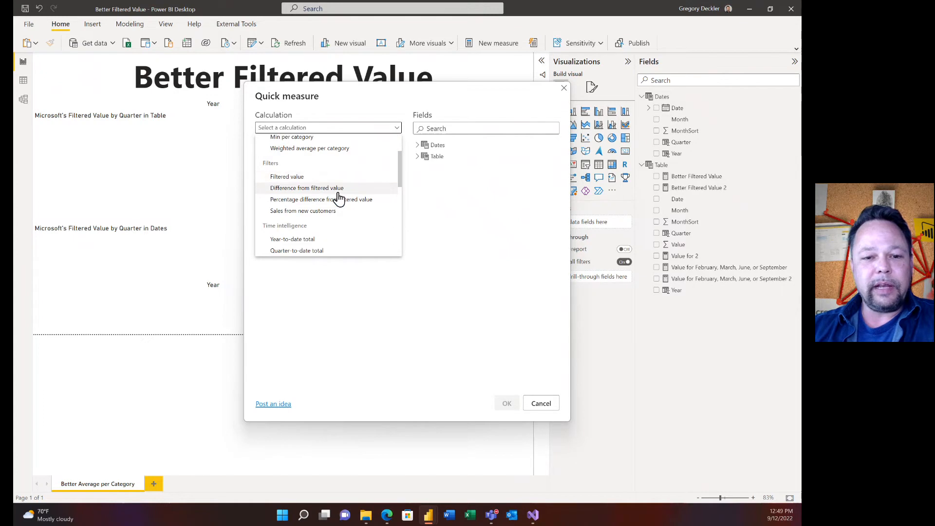
click(293, 178)
Step: Try Sum of Value as the quick measure's base value with a Quarter filter of 2, and discard the measure
click(416, 157)
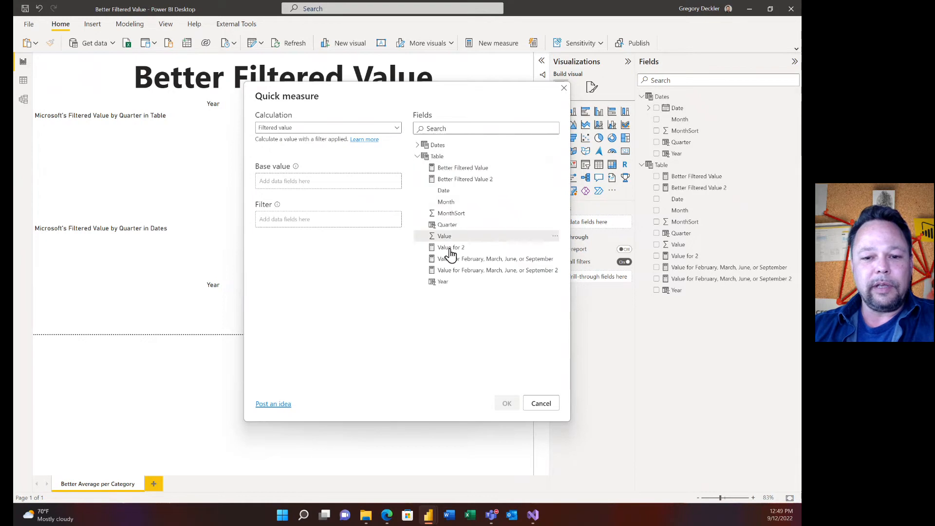
drag(444, 239, 306, 191)
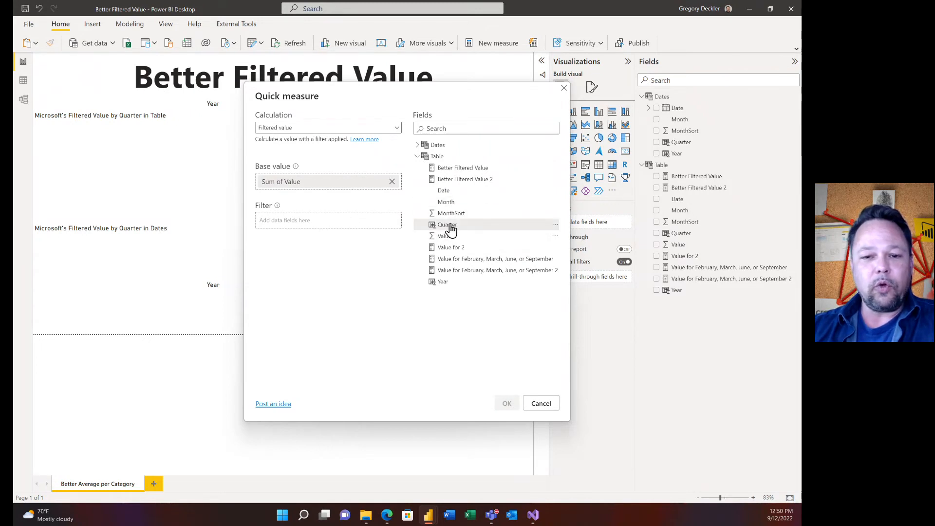
drag(449, 226, 307, 226)
click(393, 243)
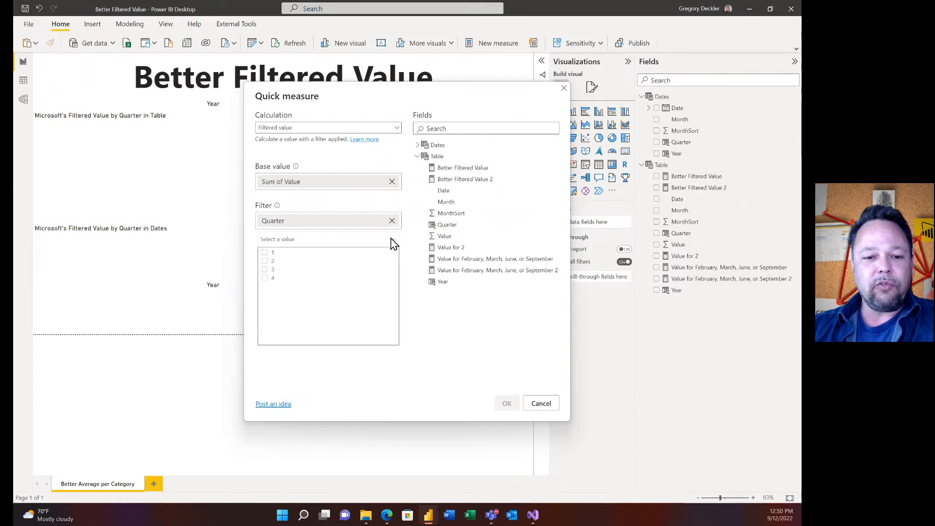
click(264, 262)
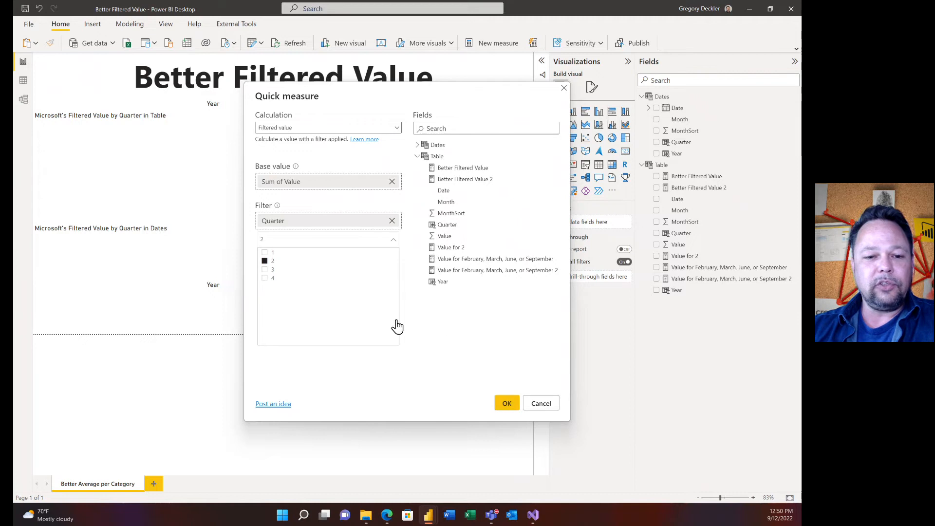
click(264, 269)
click(264, 270)
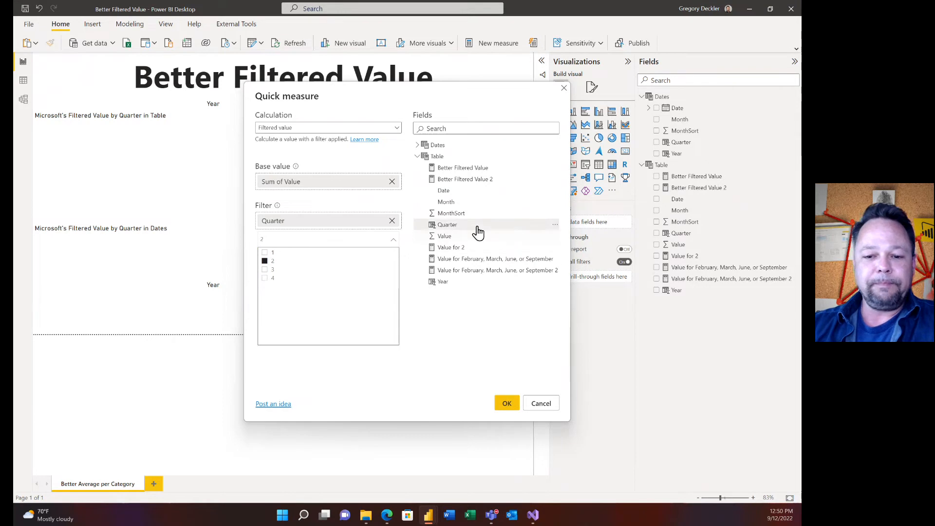
click(540, 404)
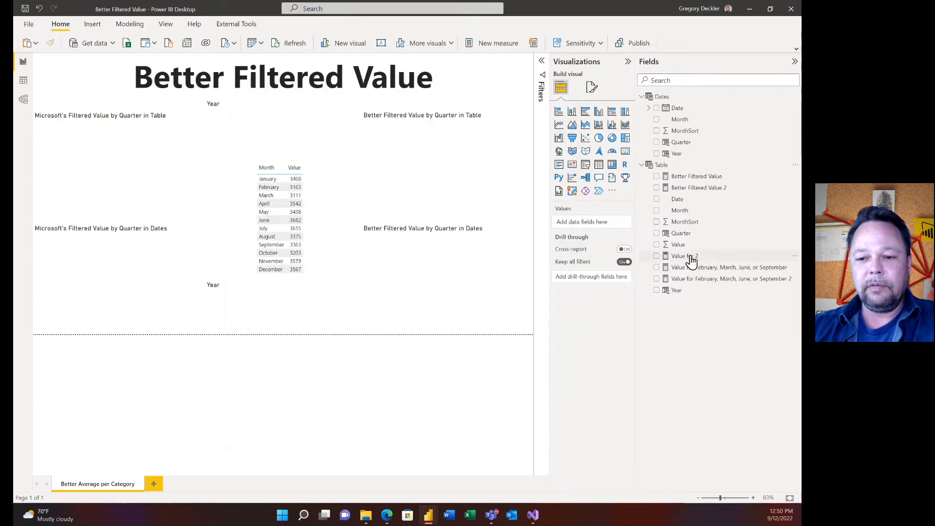
Step: Review the Value for 2 formula and plot that measure in the Microsoft's Filtered Value by Quarter in Table chart
click(695, 256)
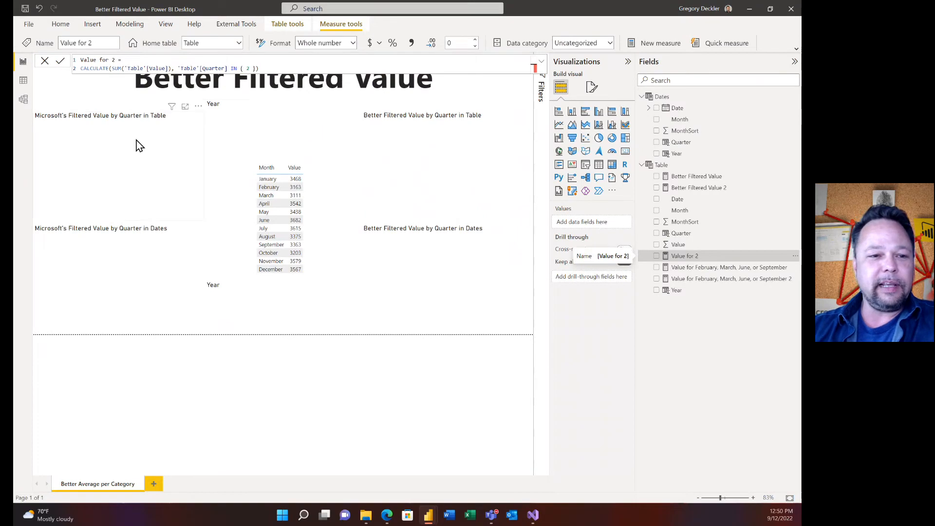
click(137, 140)
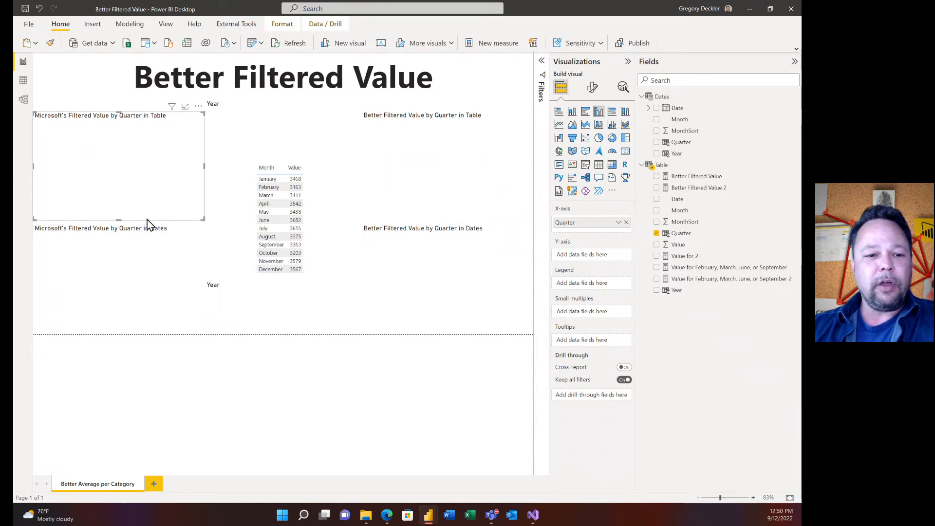
click(656, 257)
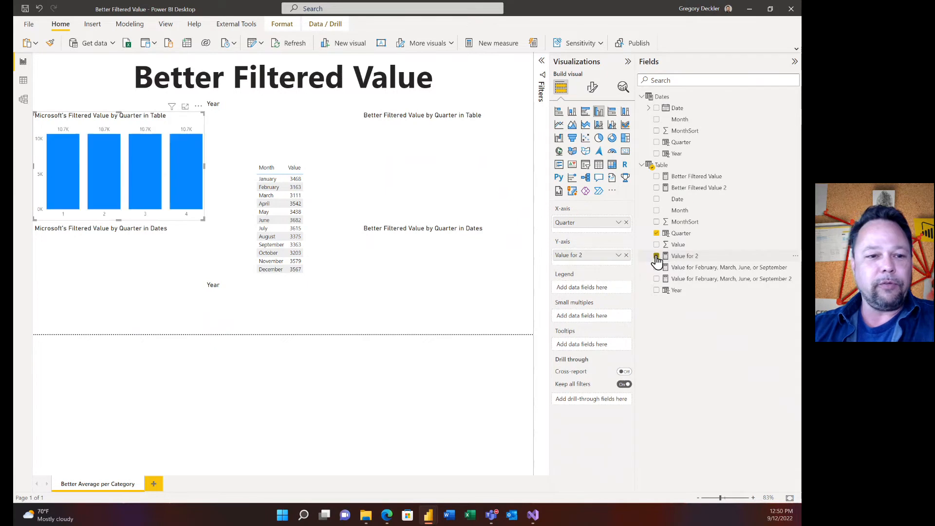
mouse_move(98, 182)
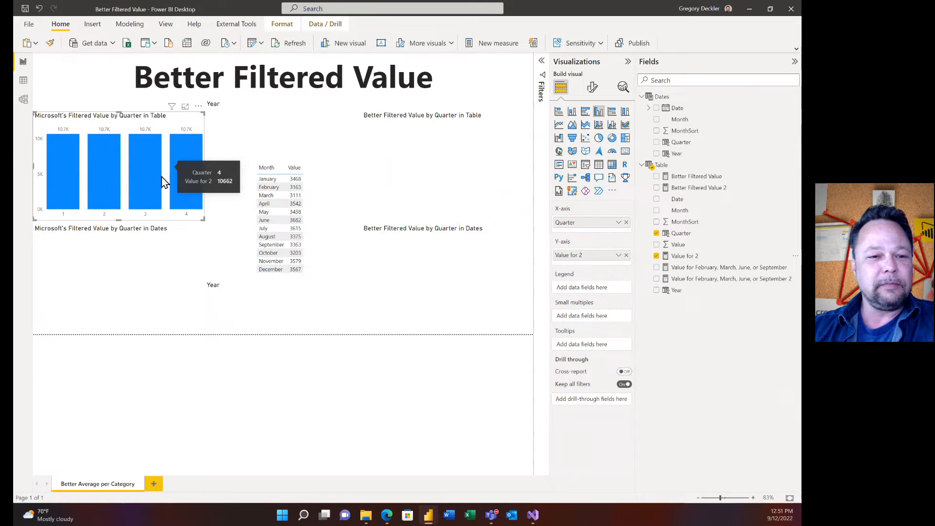
Step: Examine the Value for 2 formula together with the axis fields of the Microsoft chart by Quarter in Table
click(684, 256)
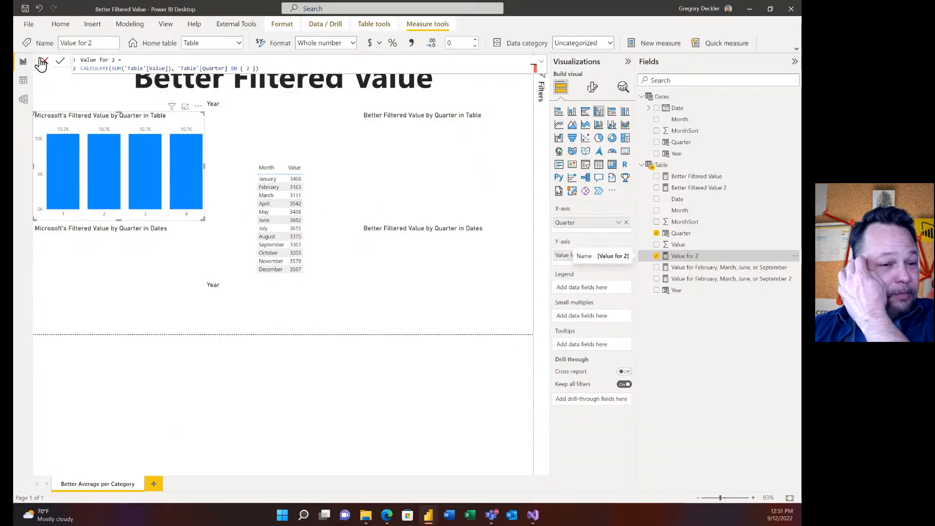
click(57, 98)
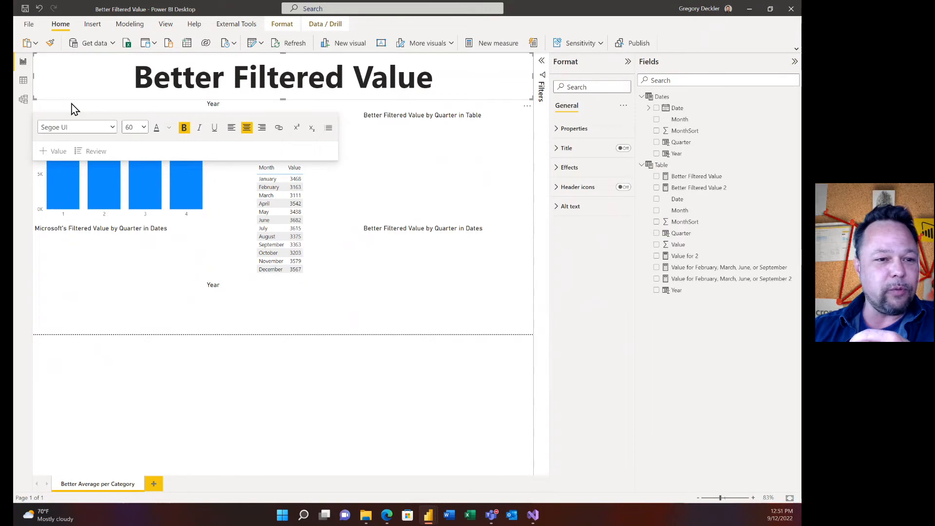
click(72, 104)
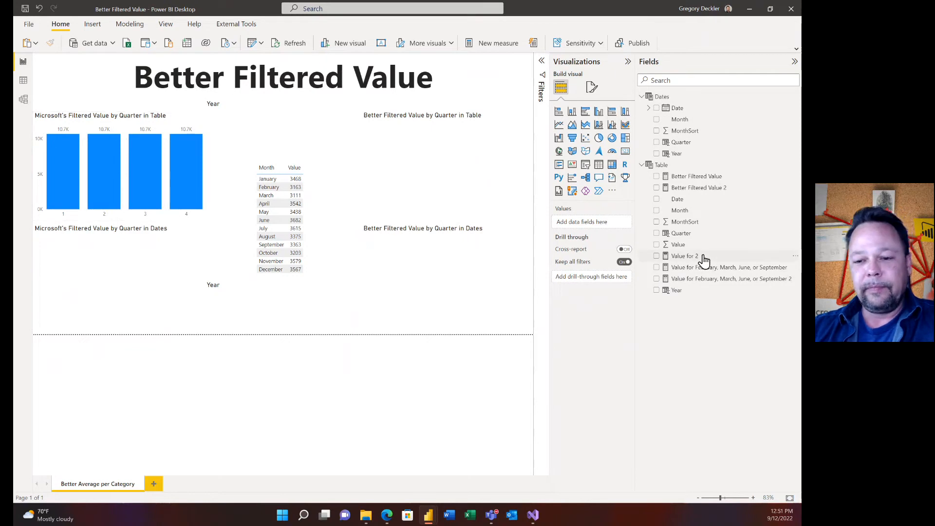
drag(689, 259, 163, 122)
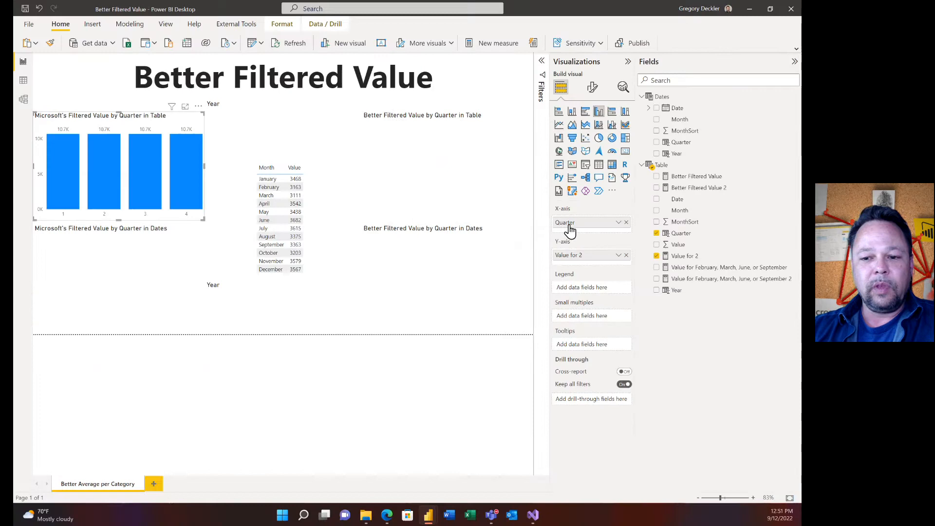
click(694, 256)
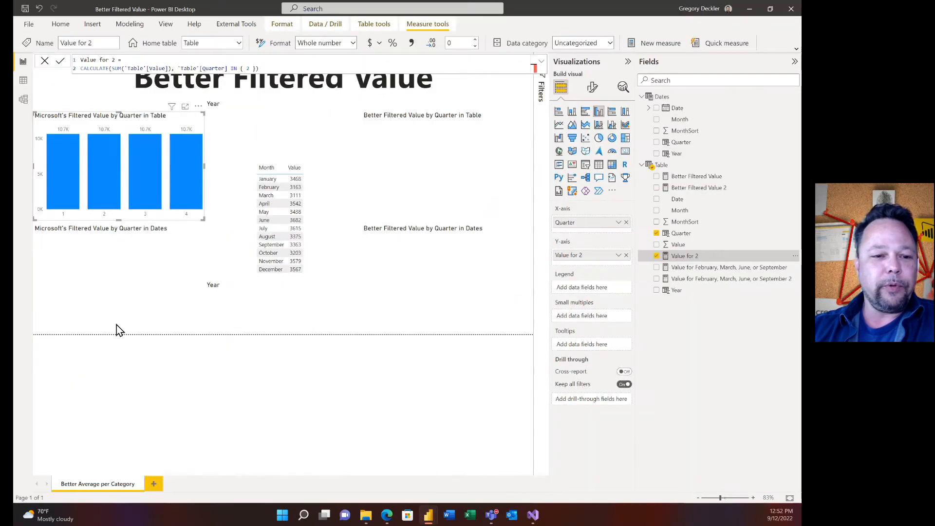
Step: Plot the Value for 2 measure in the Microsoft's Filtered Value by Quarter in Dates chart
click(275, 461)
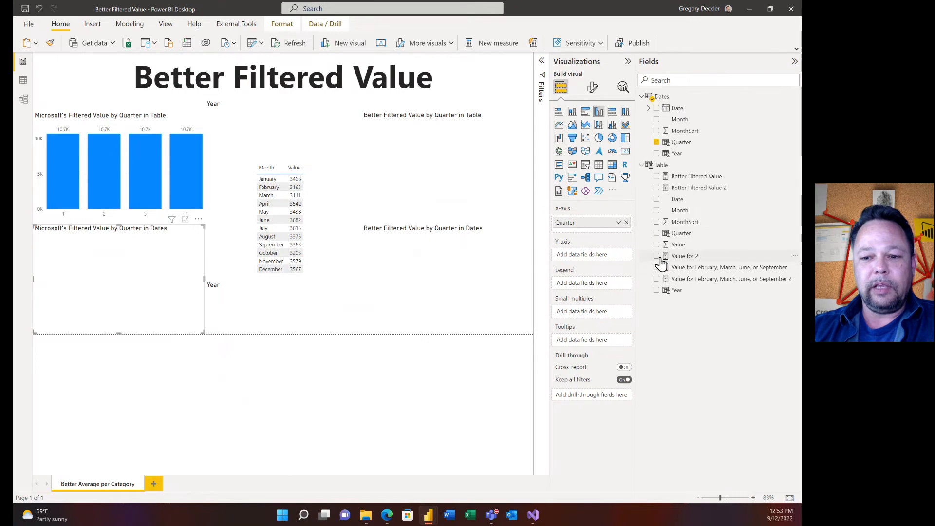
click(657, 255)
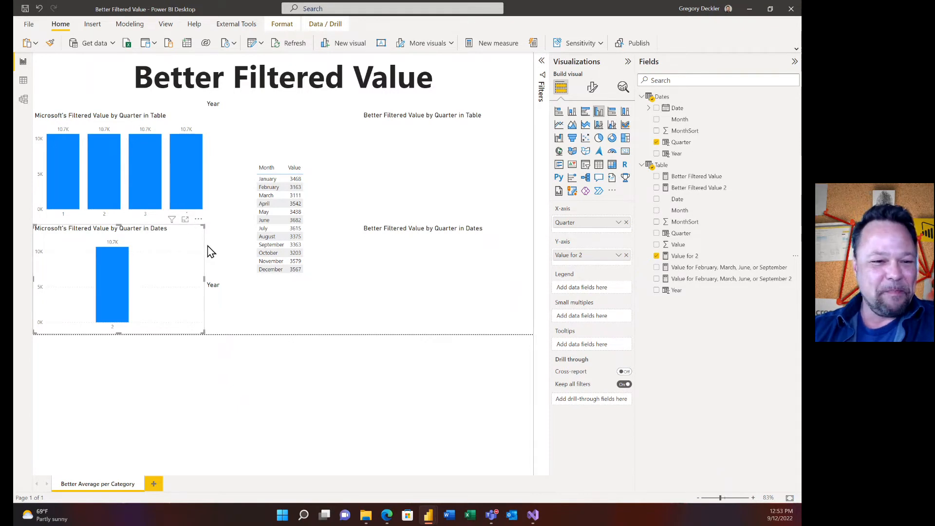
mouse_move(116, 268)
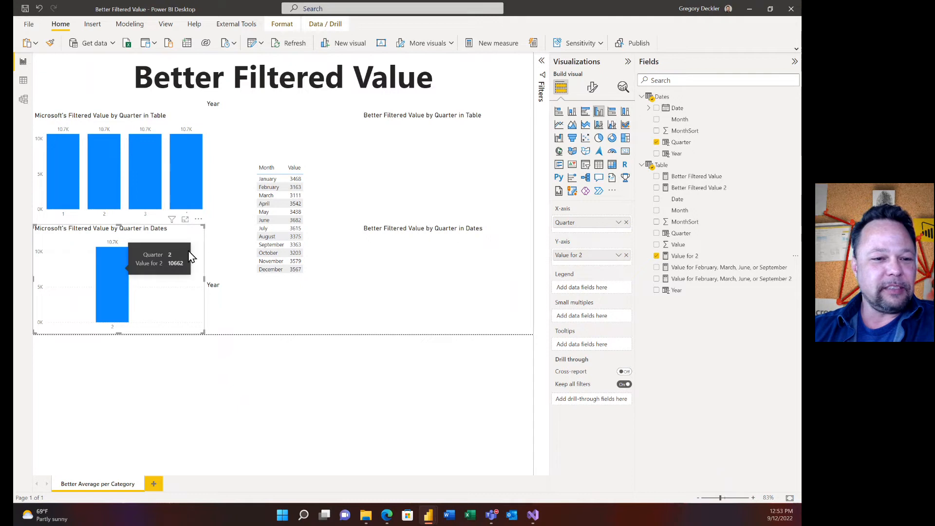
Step: Plot Value for 2 in the Year chart below the month table and compare the measure's formula with the quarter chart
click(279, 305)
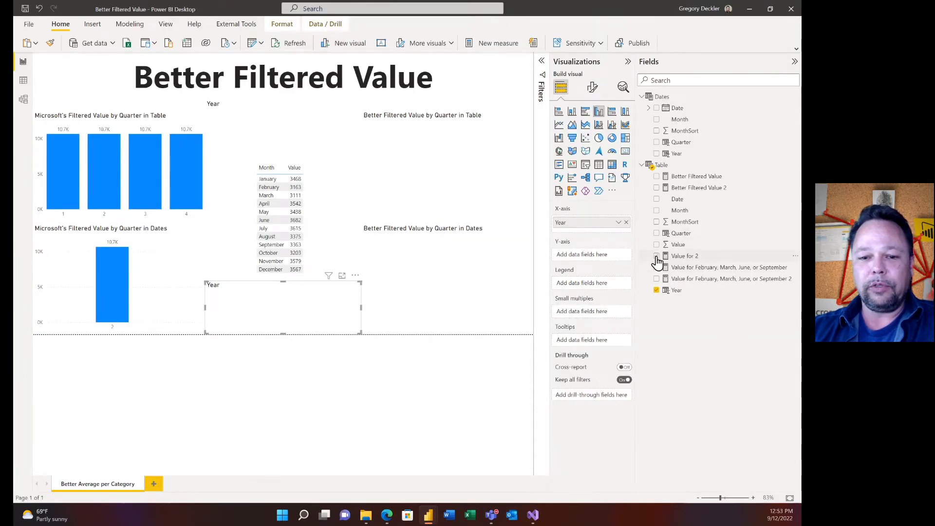
click(657, 256)
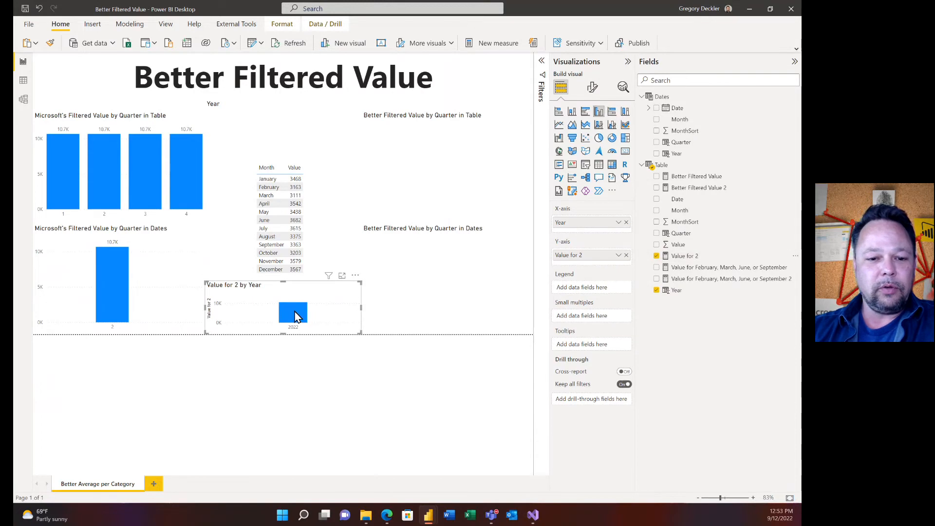
mouse_move(297, 315)
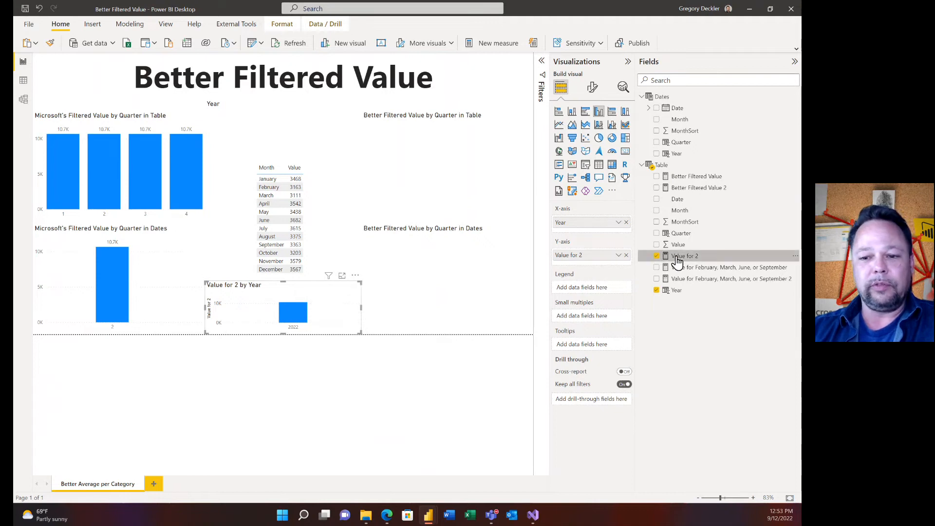
click(646, 255)
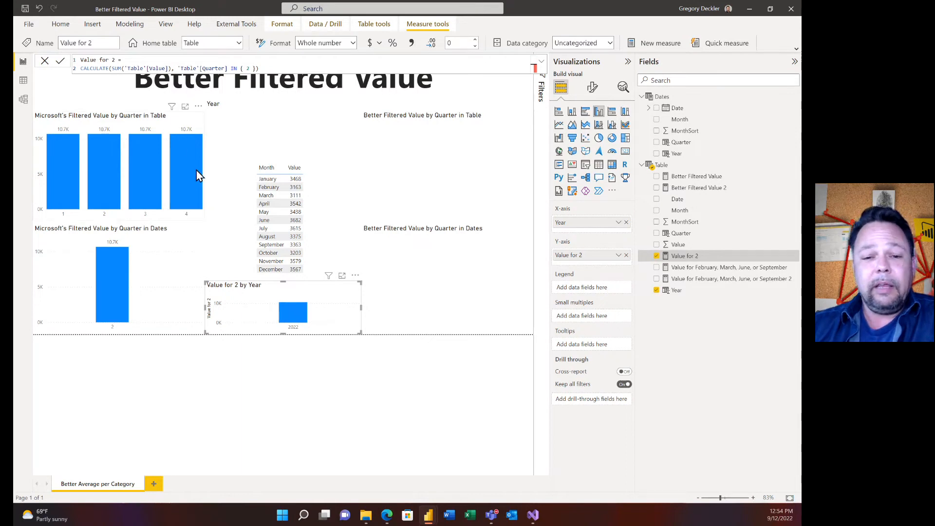
mouse_move(197, 171)
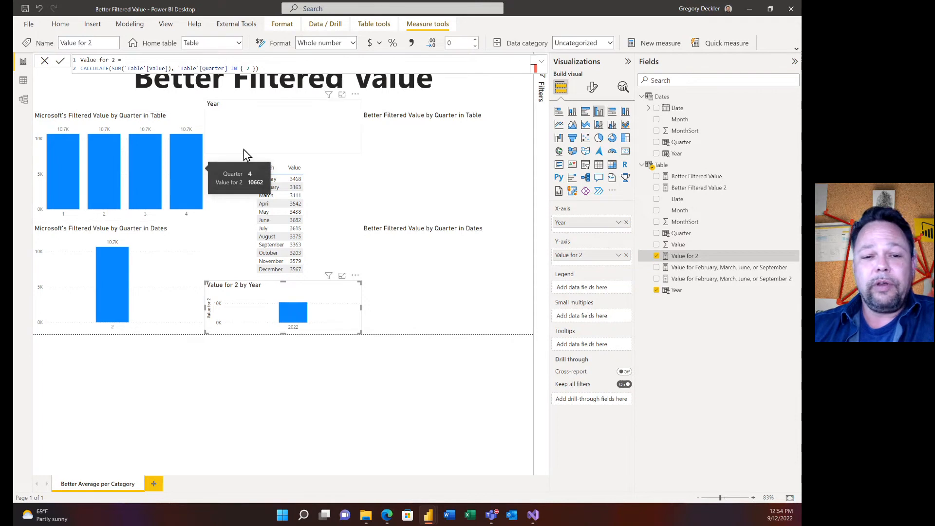